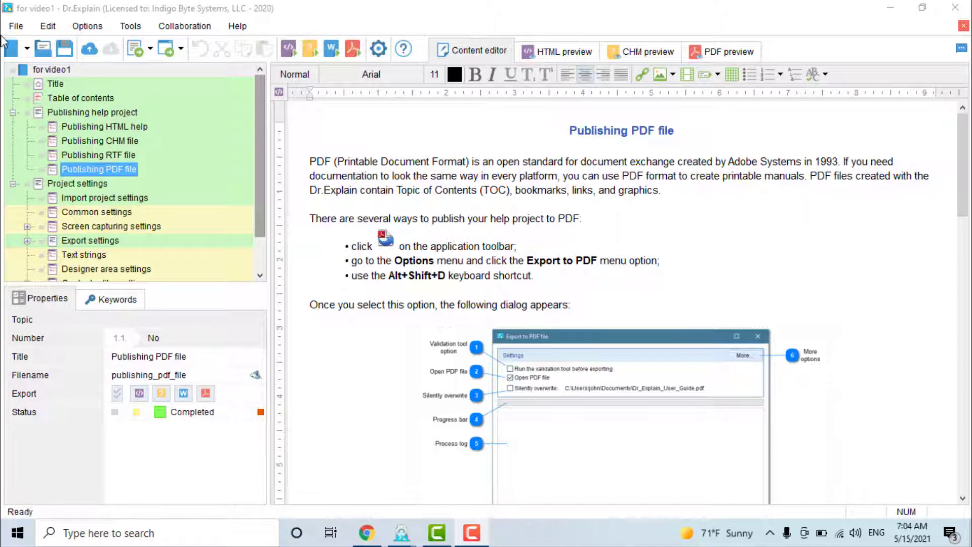
Open the import from external files dialog to view the supported import types, and close it without importing
click(16, 26)
click(14, 111)
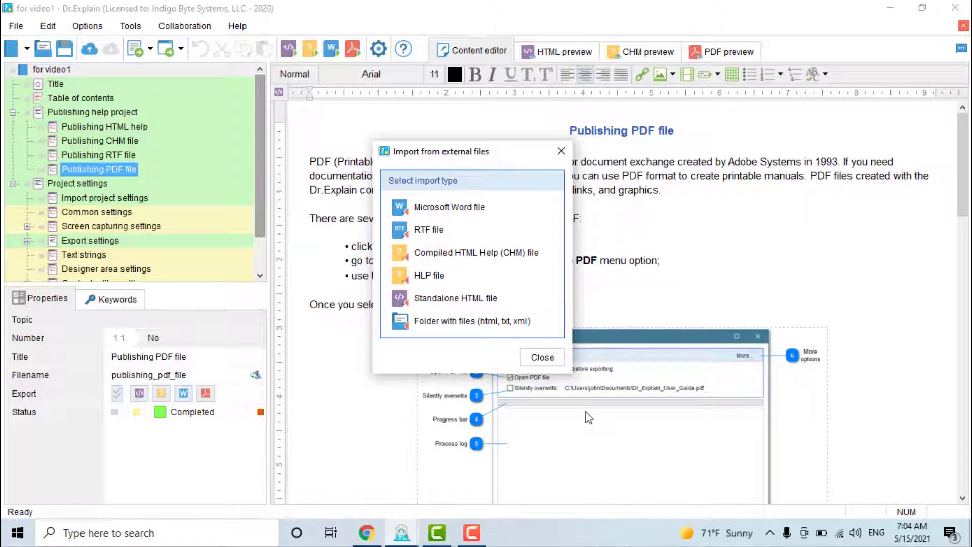
click(542, 357)
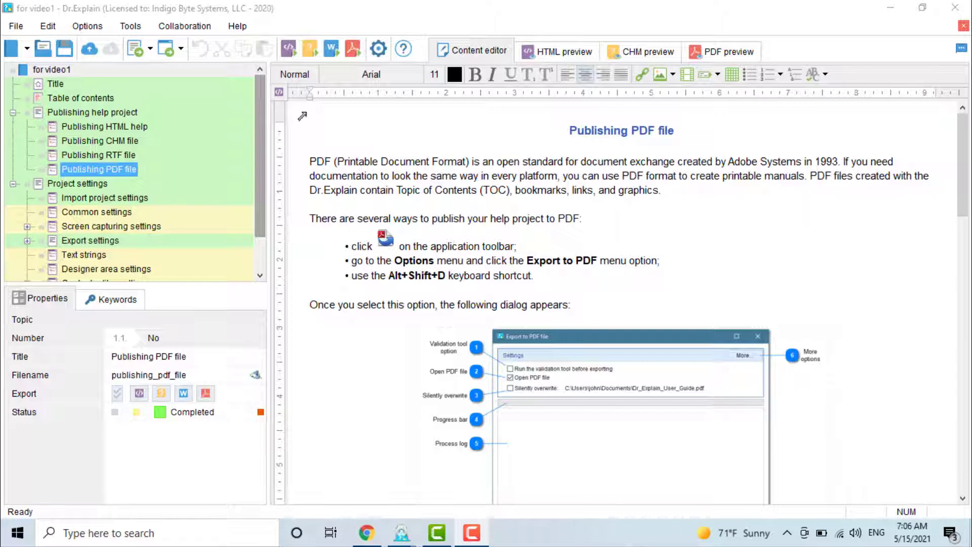
Switch the content editor to the PDF page layout and look through the Publishing PDF file topic
click(279, 92)
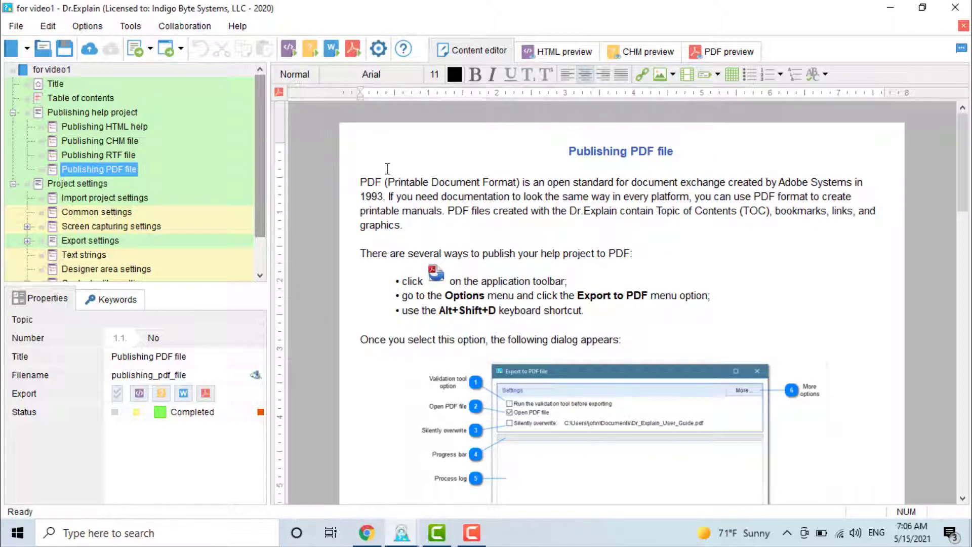
scroll(387, 168, down, 7)
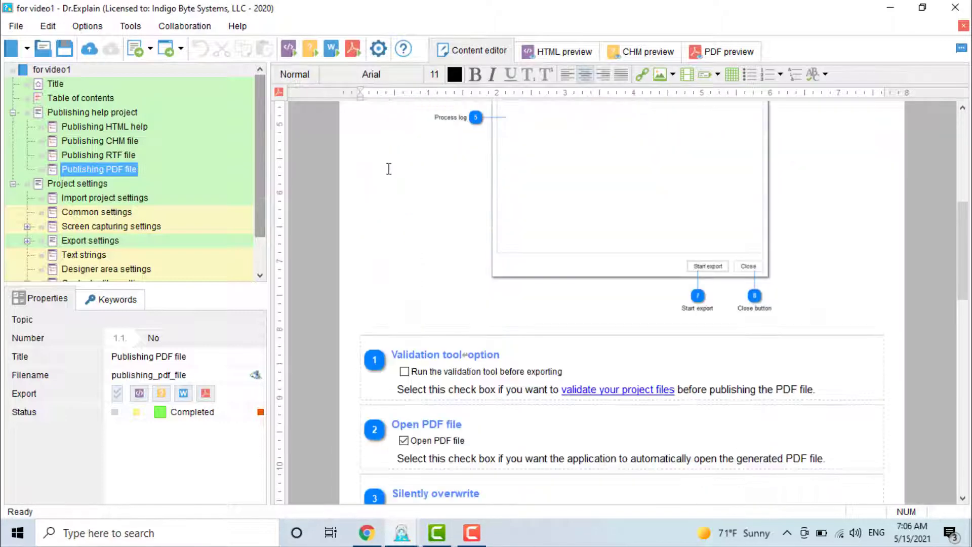
scroll(389, 169, down, 15)
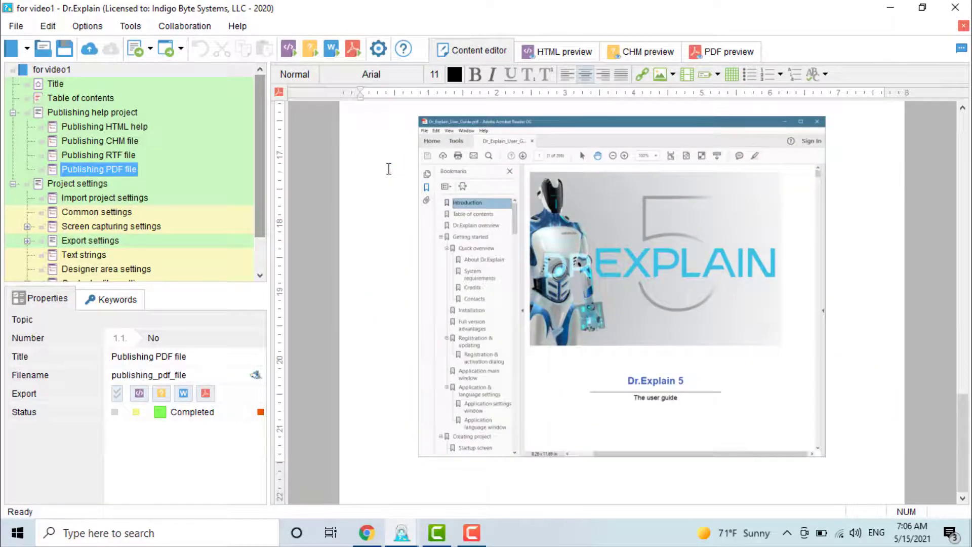
scroll(388, 168, up, 20)
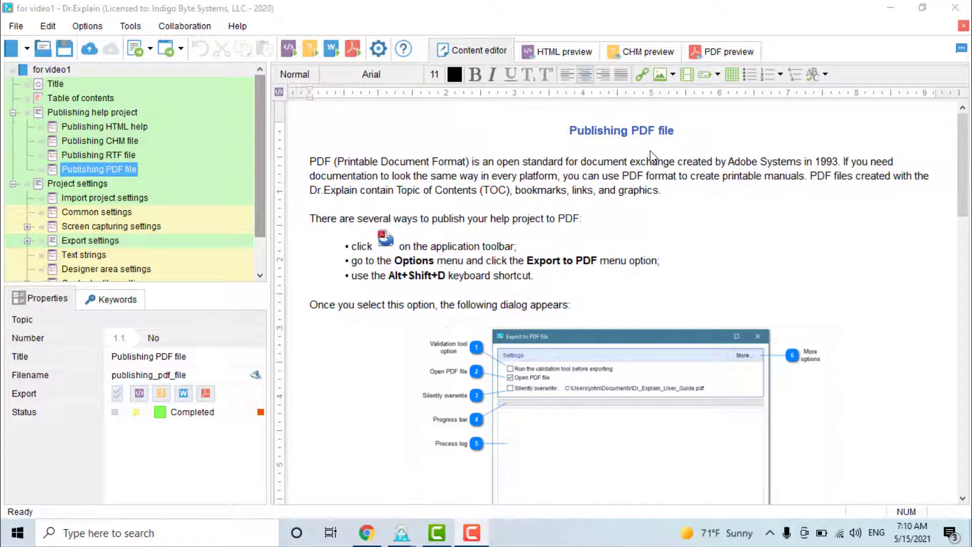
Preview the Publishing PDF file topic as a PDF and look through its pages
click(703, 56)
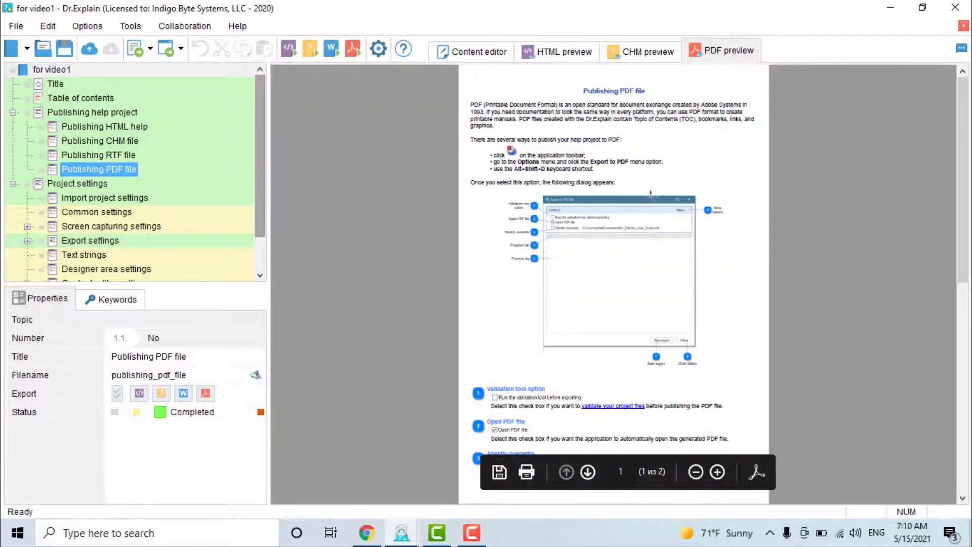
scroll(648, 197, down, 10)
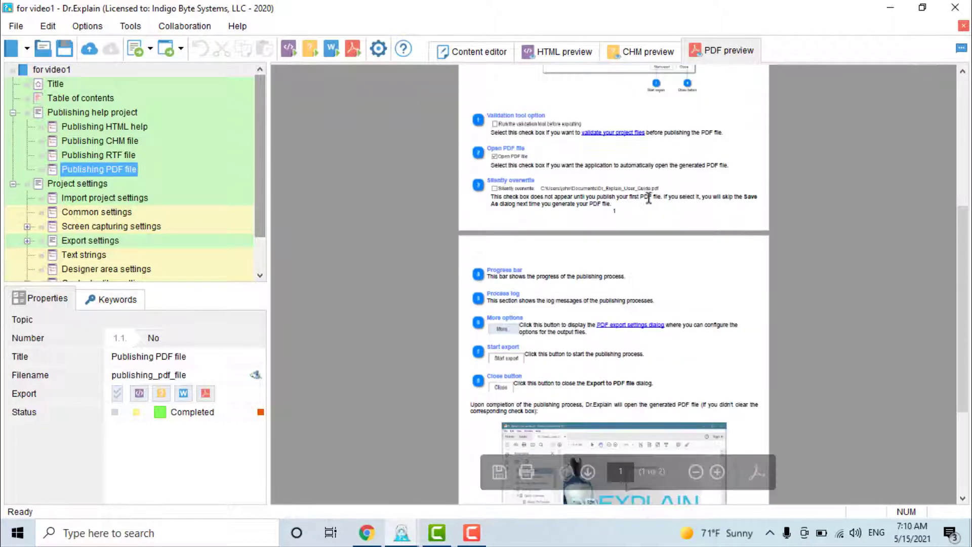
scroll(649, 198, up, 10)
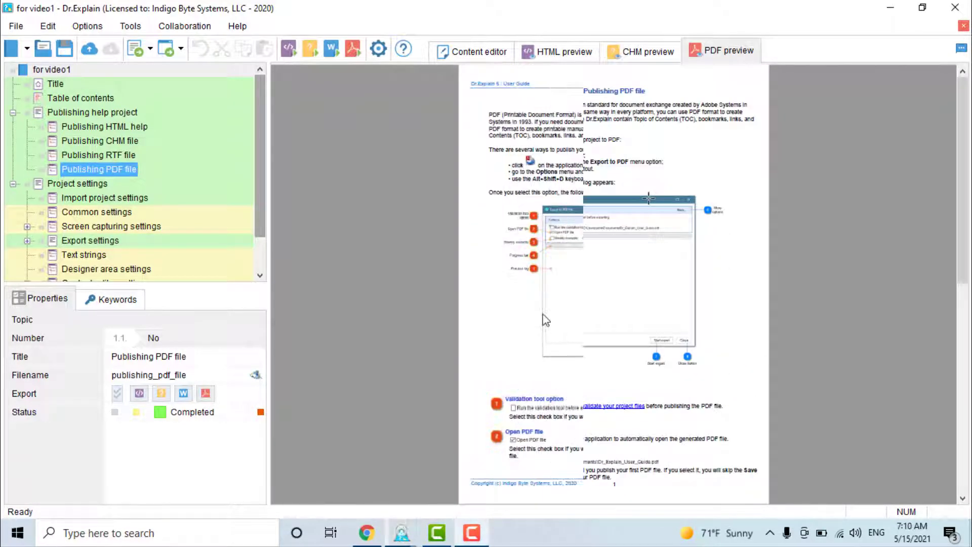
scroll(546, 320, down, 6)
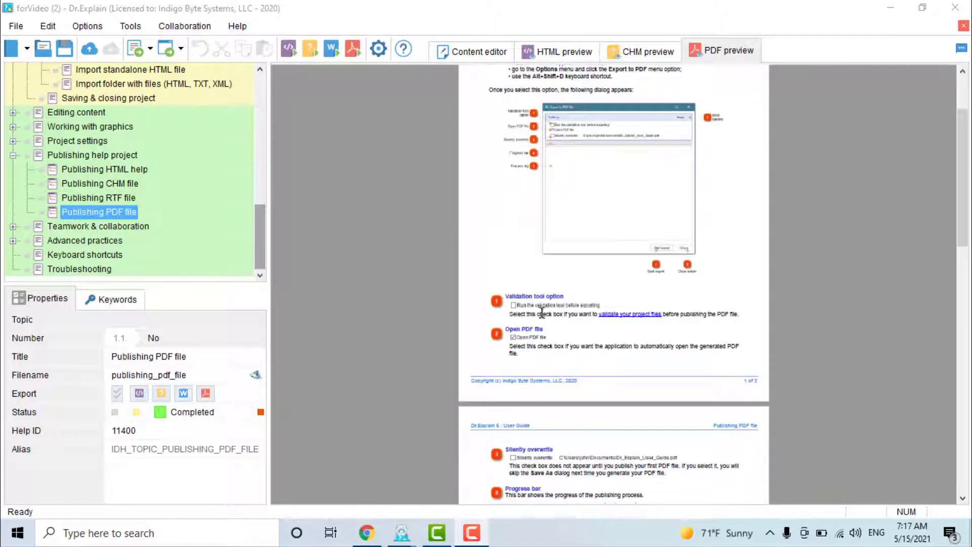
scroll(541, 312, down, 10)
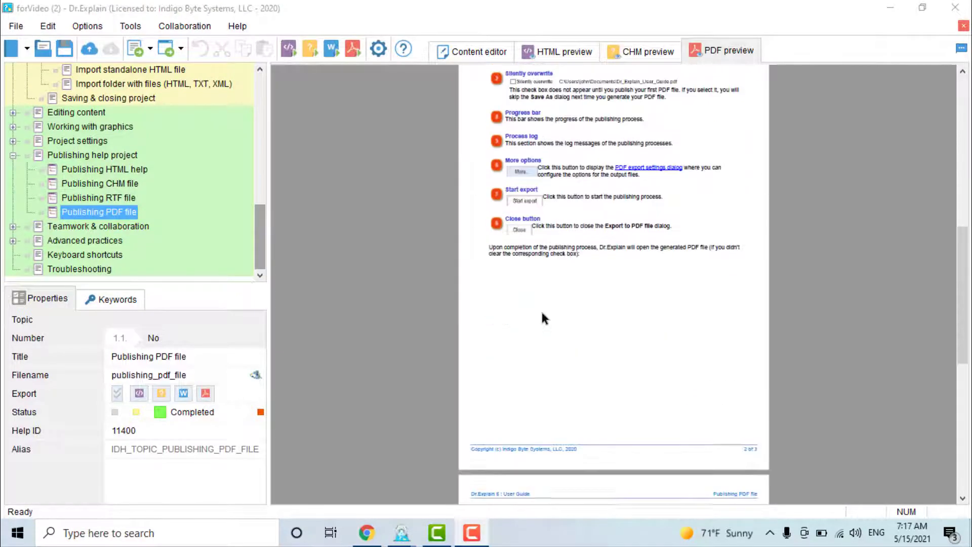
scroll(541, 309, up, 15)
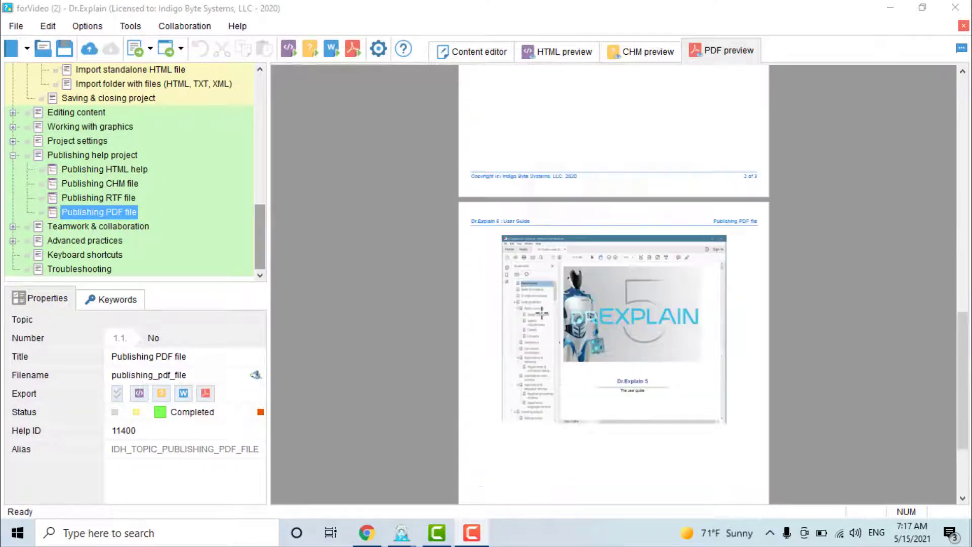
scroll(542, 312, up, 3)
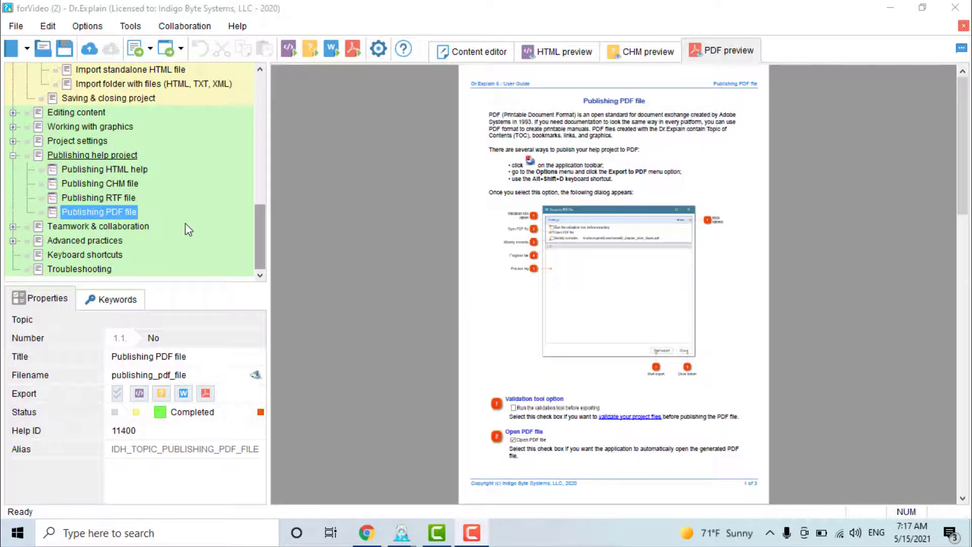
Show the project's Table of contents topic in the PDF preview and look through its pages
scroll(185, 227, up, 10)
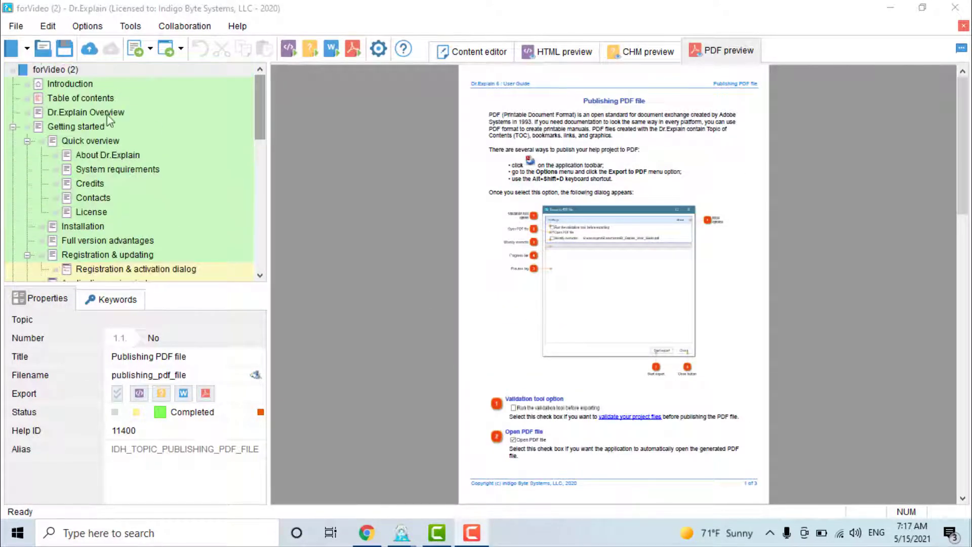
click(101, 101)
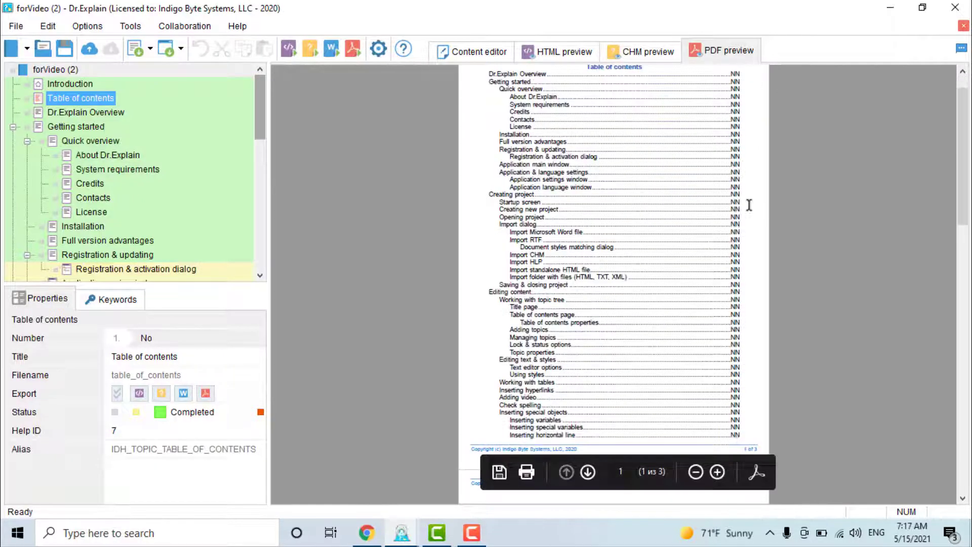
scroll(748, 205, down, 12)
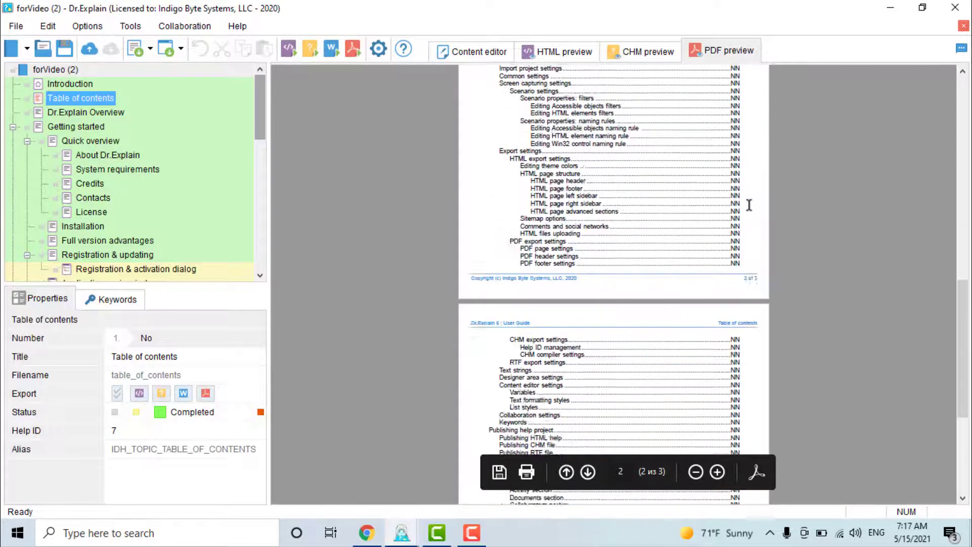
scroll(749, 205, up, 10)
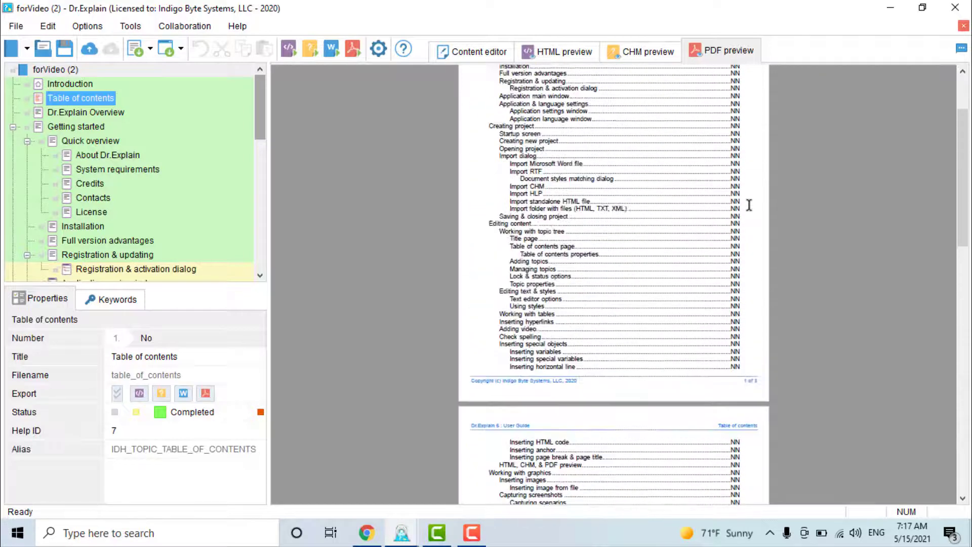
scroll(749, 205, up, 4)
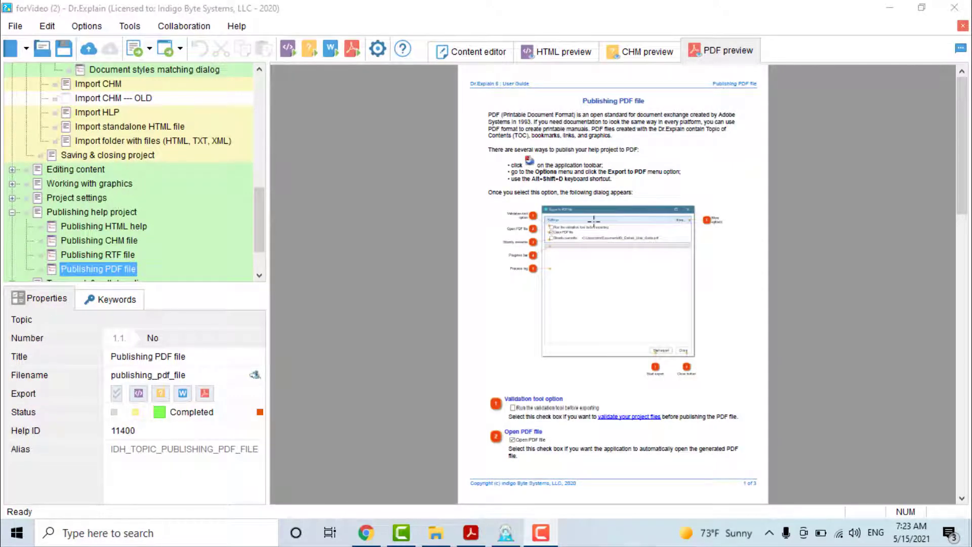
Try zooming the PDF preview of the Publishing PDF file topic out and in
mouse_move(606, 406)
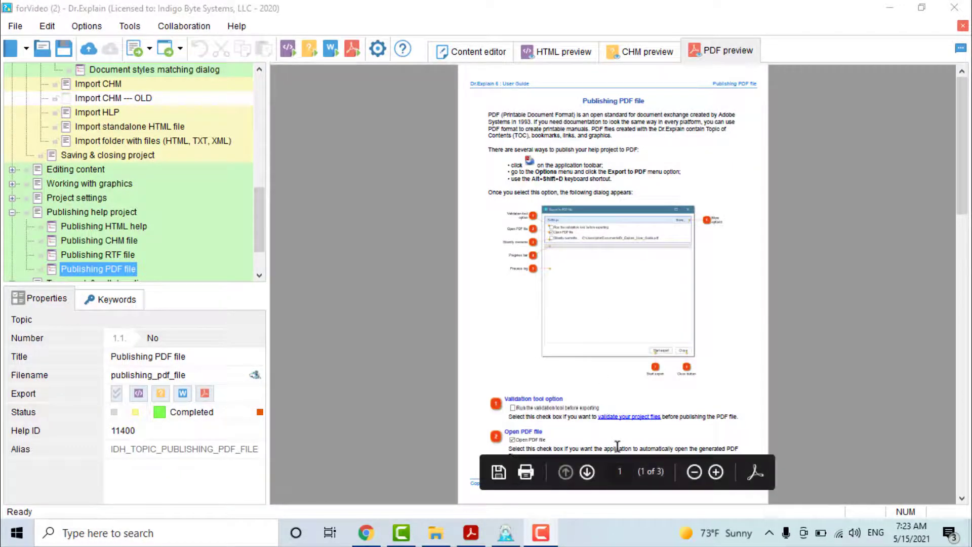
click(693, 478)
click(713, 478)
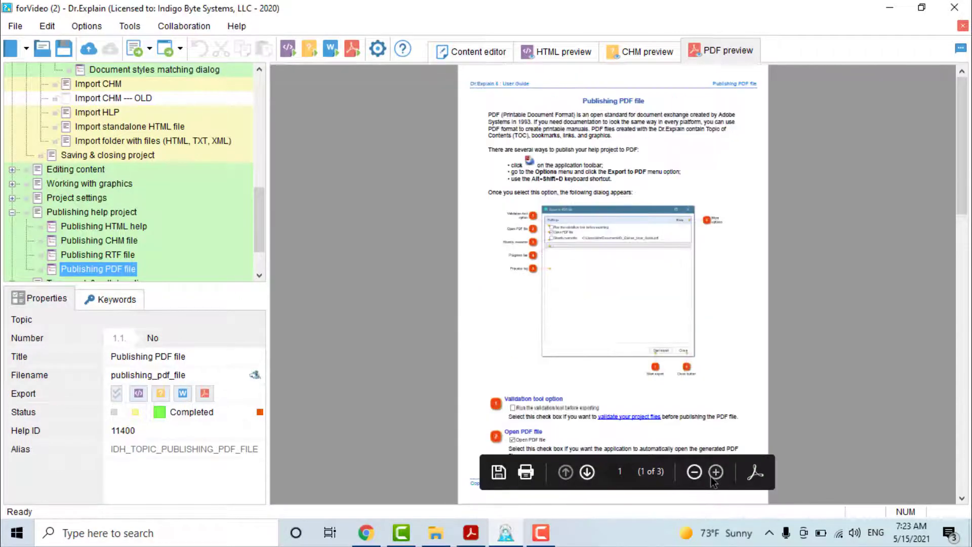
click(714, 476)
click(695, 475)
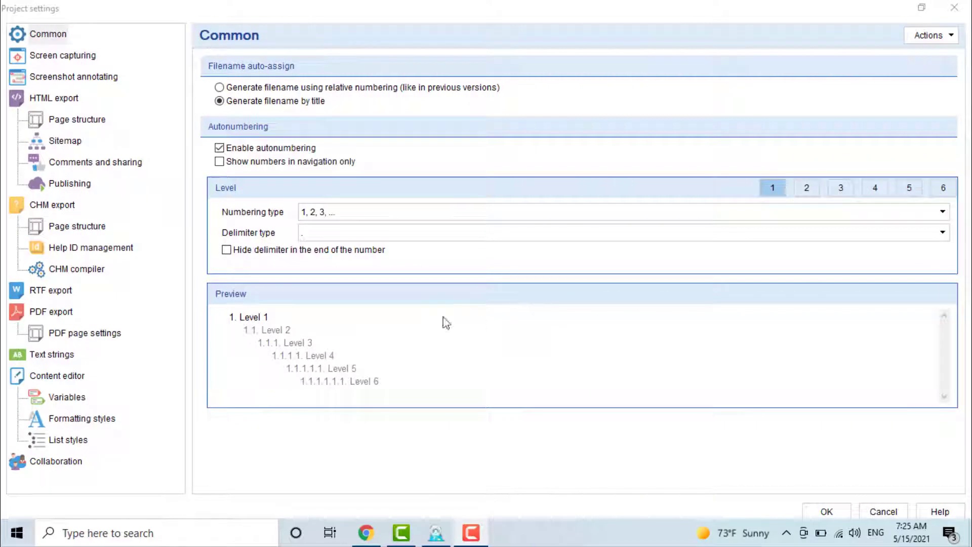
Show the PDF export project settings and look through the available page formats, keeping A4
click(54, 313)
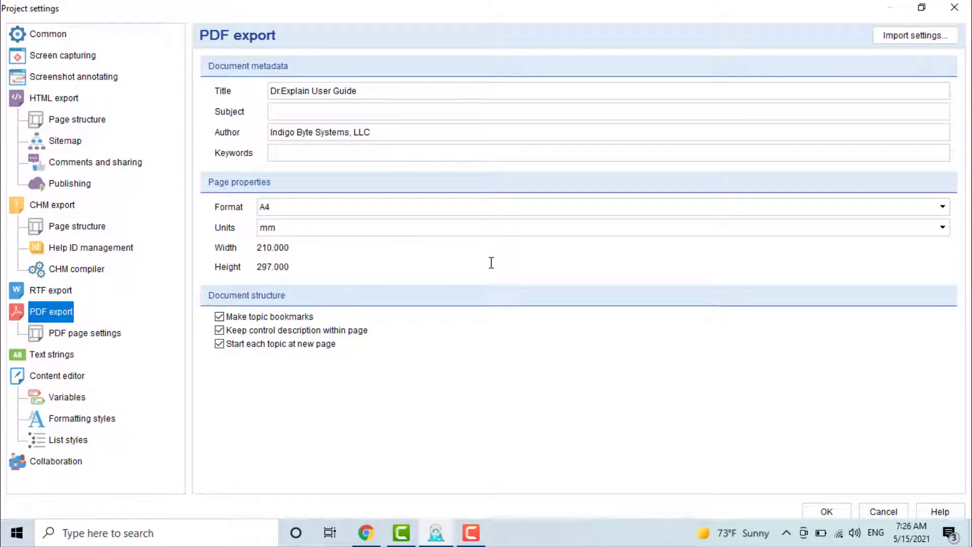
click(510, 213)
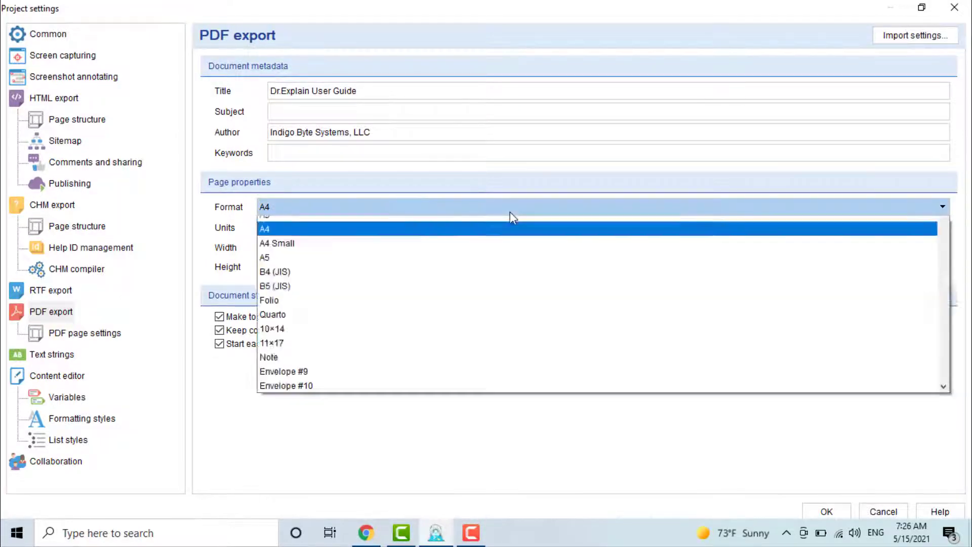
scroll(497, 253, down, 4)
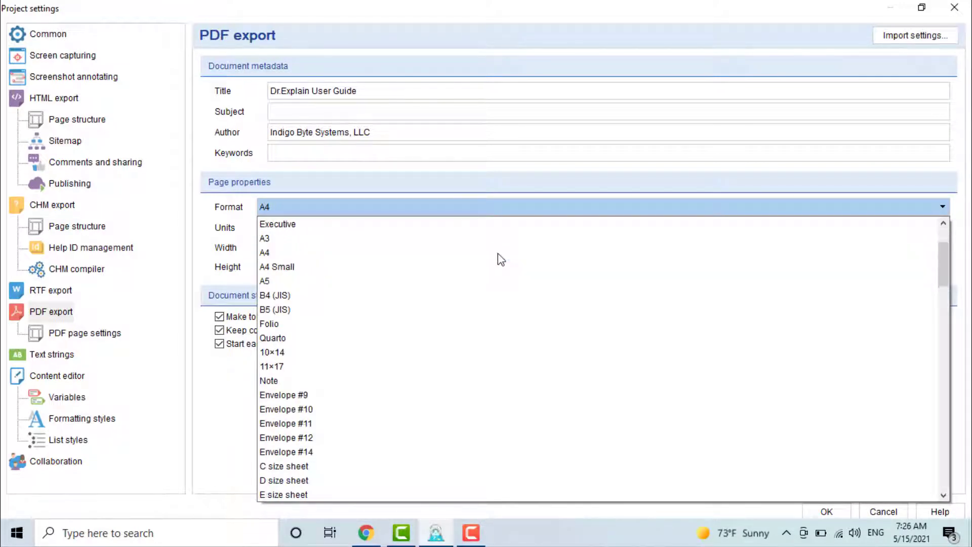
scroll(497, 253, down, 13)
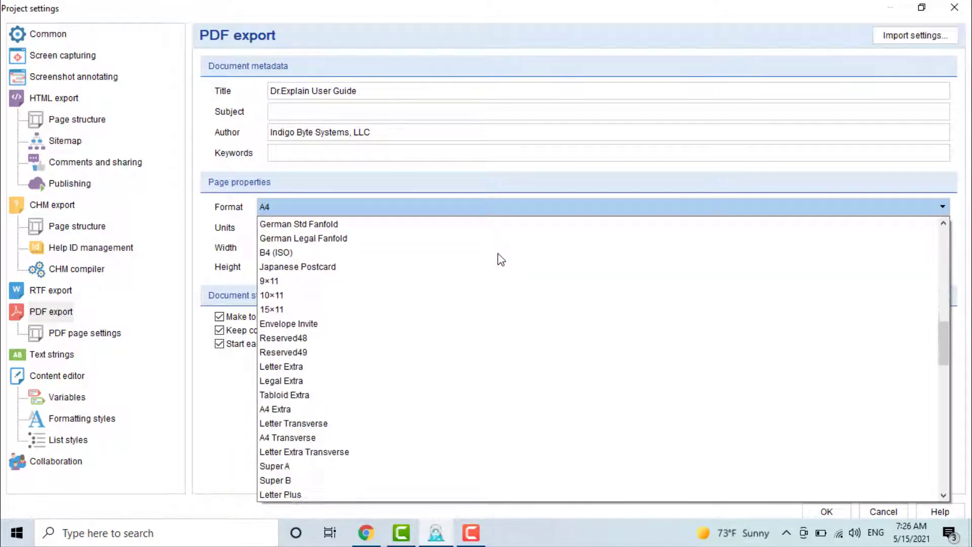
scroll(498, 253, down, 14)
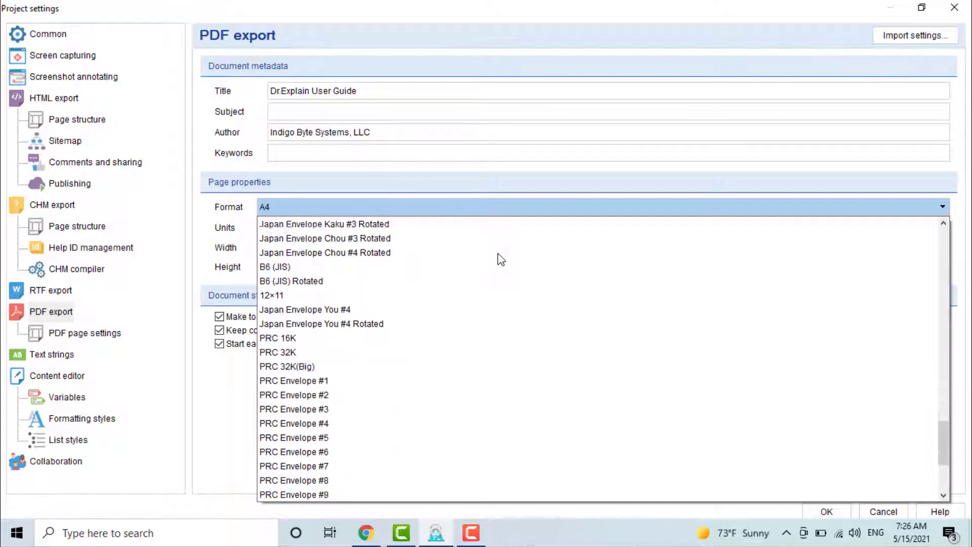
scroll(501, 259, down, 2)
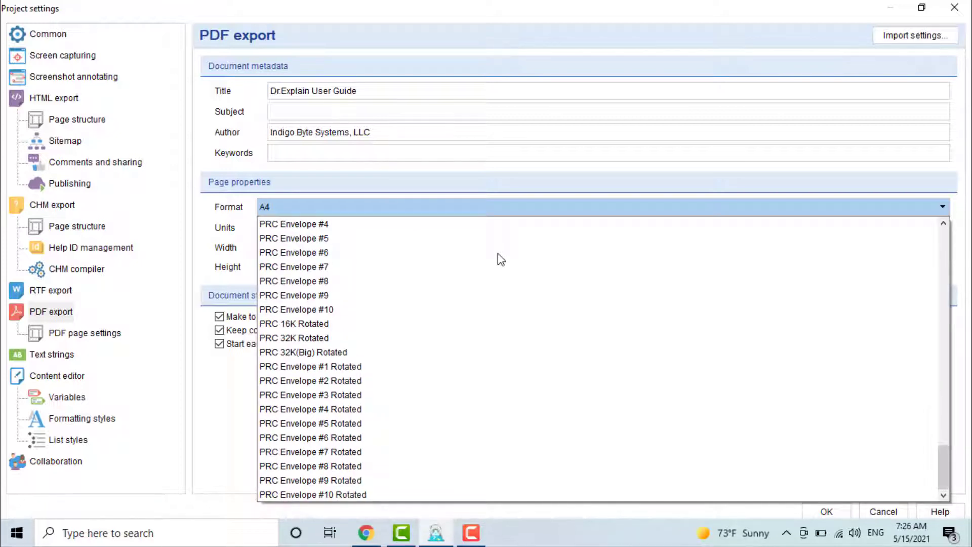
click(437, 205)
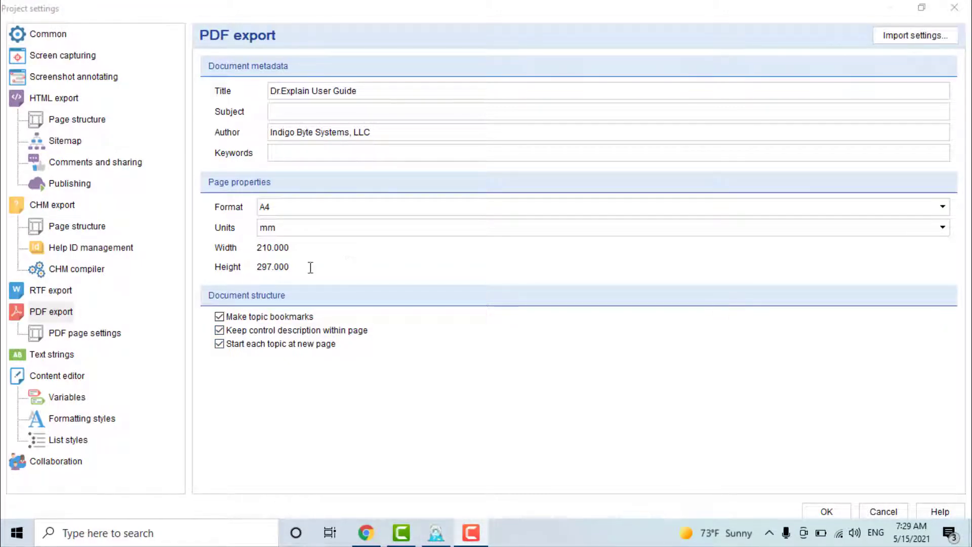
Examine the PDF page settings, including the page margins and the header and footer layouts
click(72, 313)
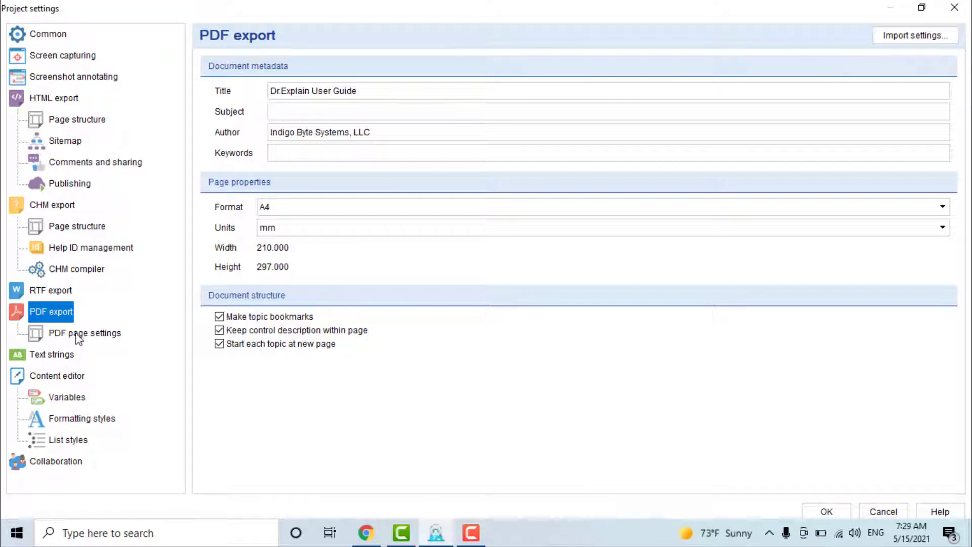
click(79, 334)
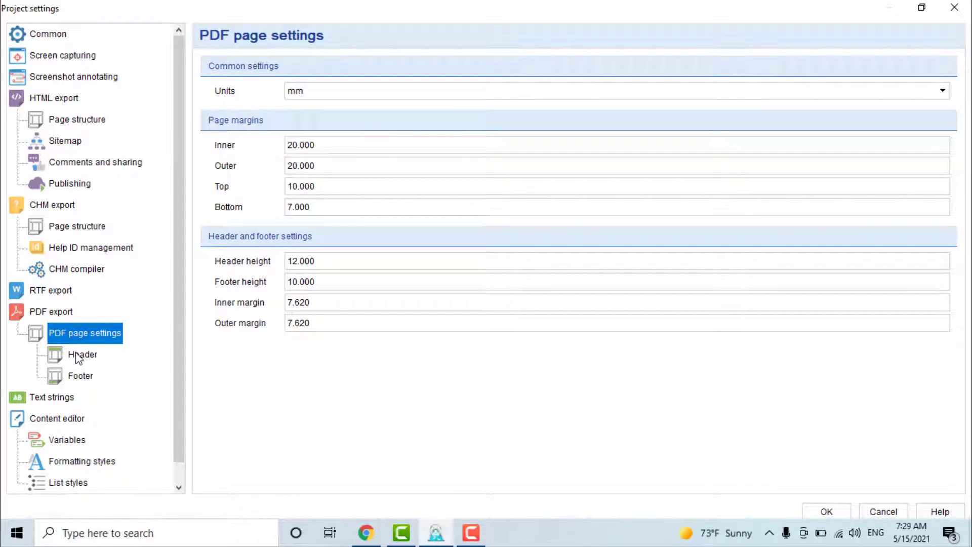
click(77, 356)
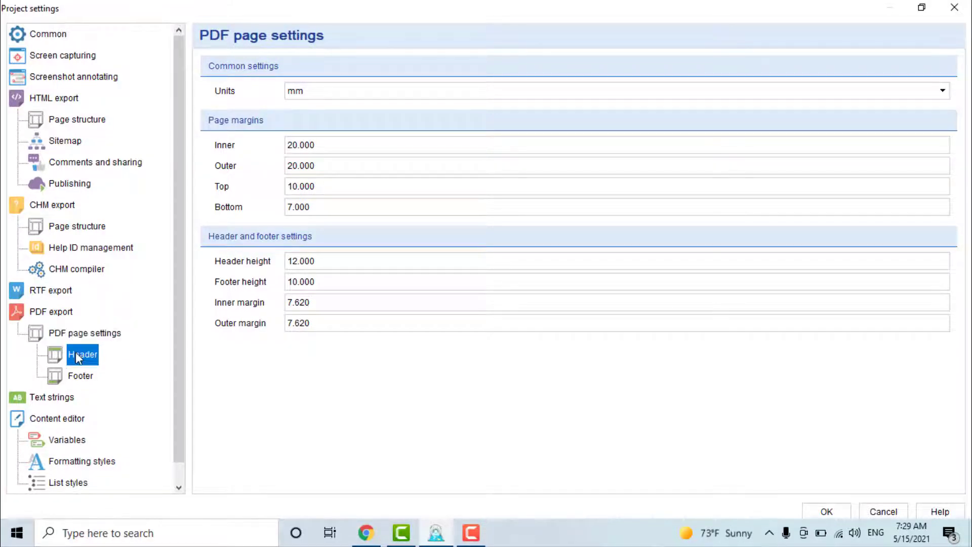
click(80, 378)
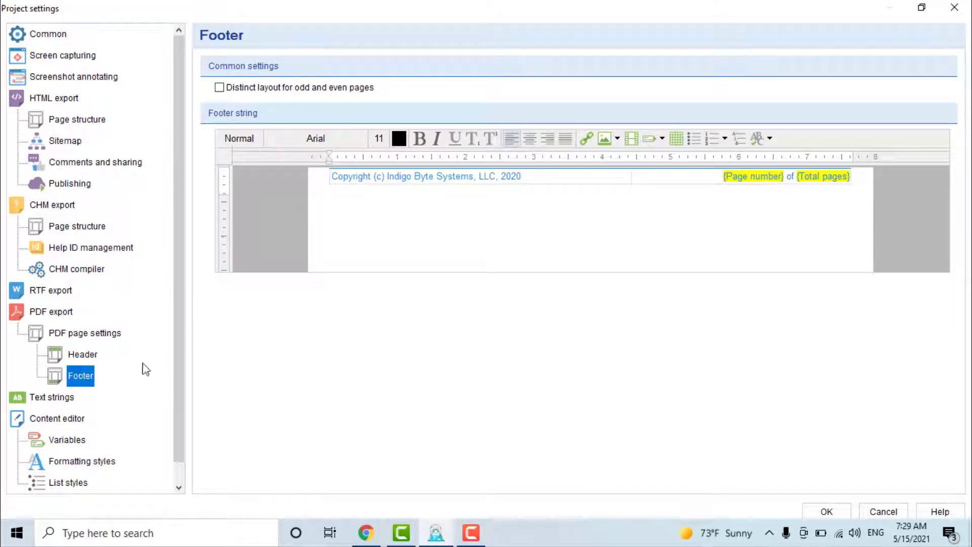
Inspect the page number and total pages variables in the PDF footer string without changing them
double_click(743, 177)
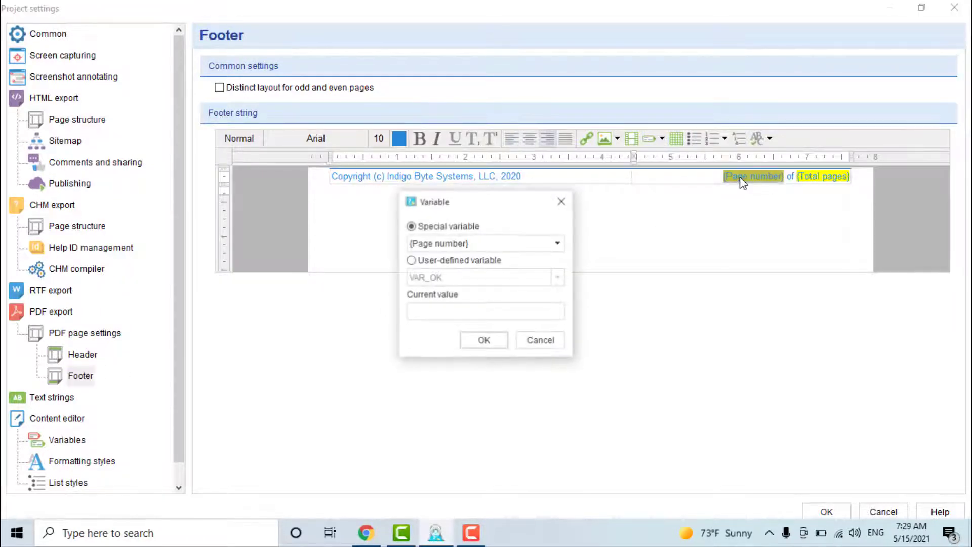
click(562, 202)
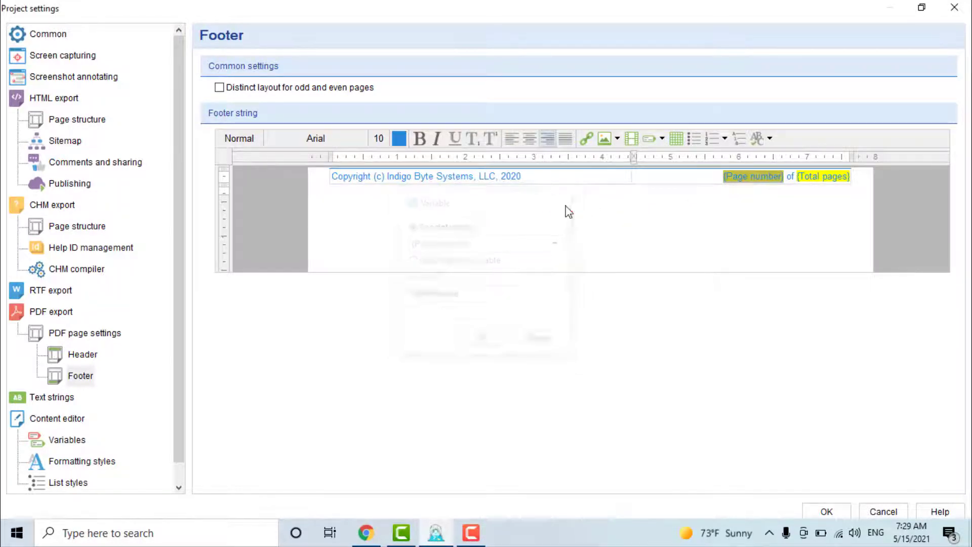
double_click(832, 179)
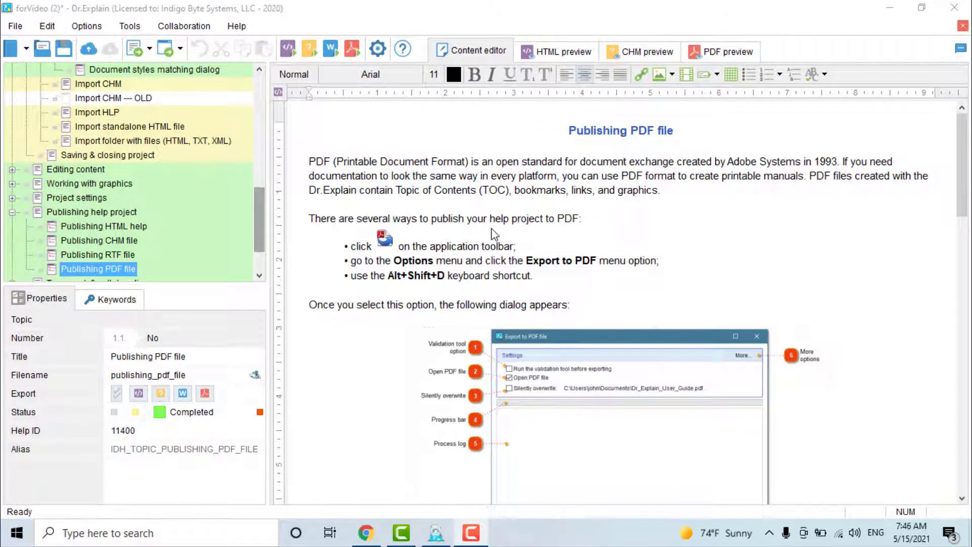
Export the help project to a PDF file named DEMO in the Documents folder, keeping the option to open it
click(351, 53)
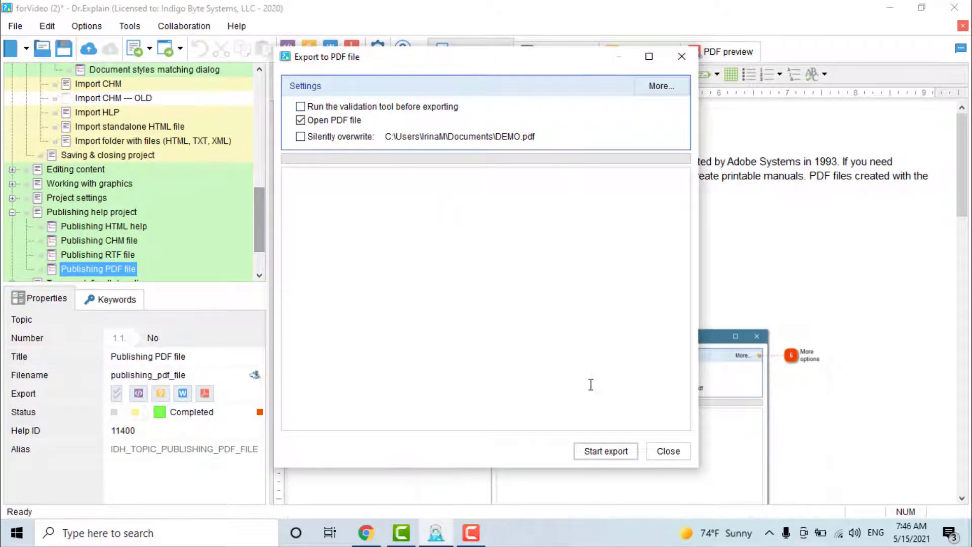
click(607, 451)
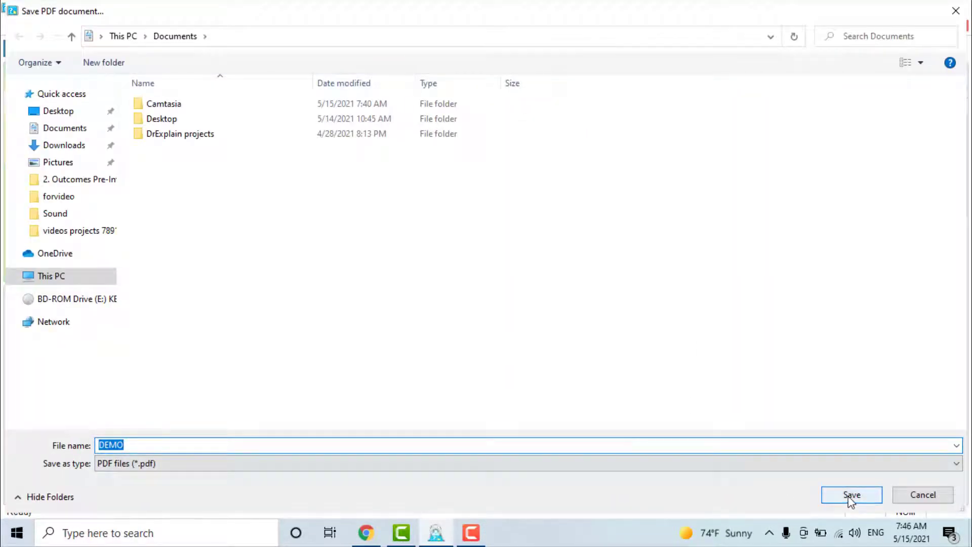
click(852, 495)
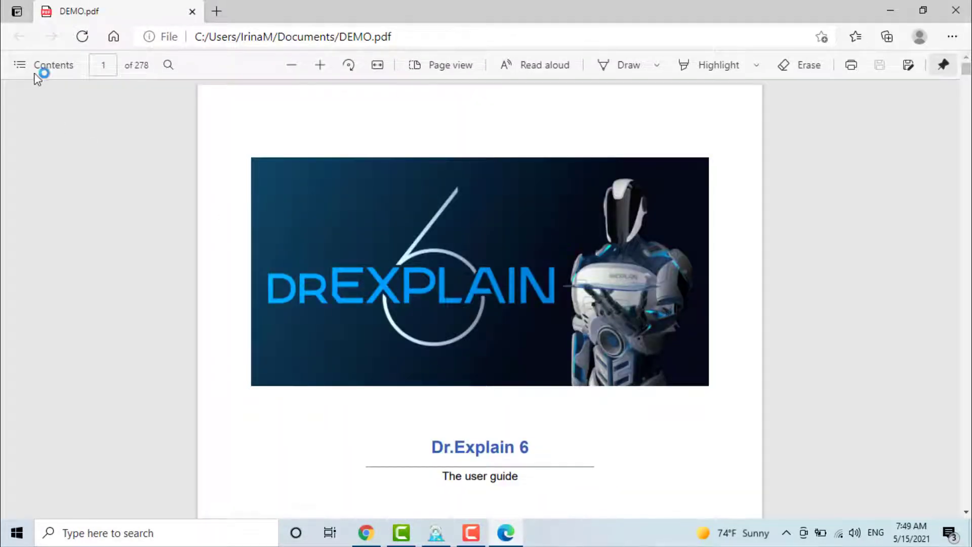
Look through the table of contents of the exported DEMO.pdf and follow its link to the Annotation templates topic
click(36, 70)
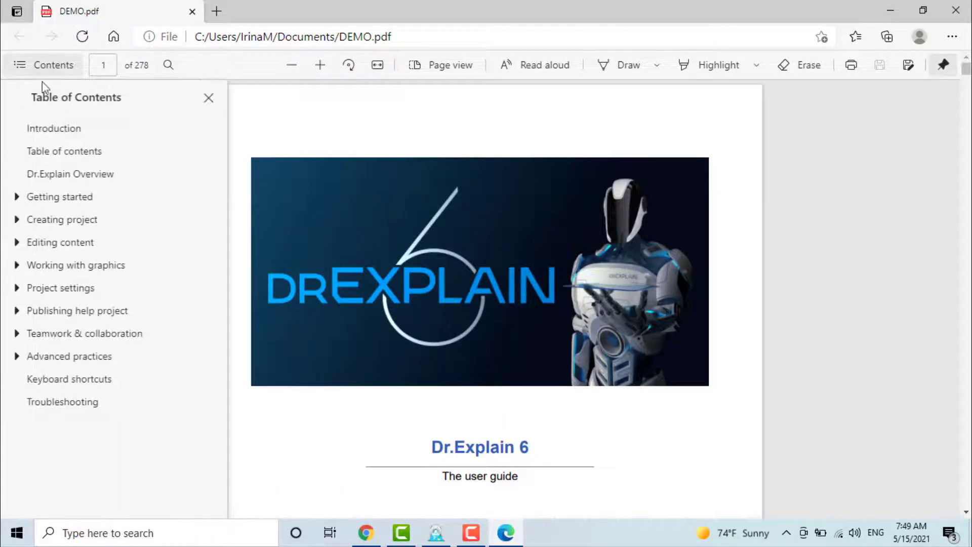
click(51, 155)
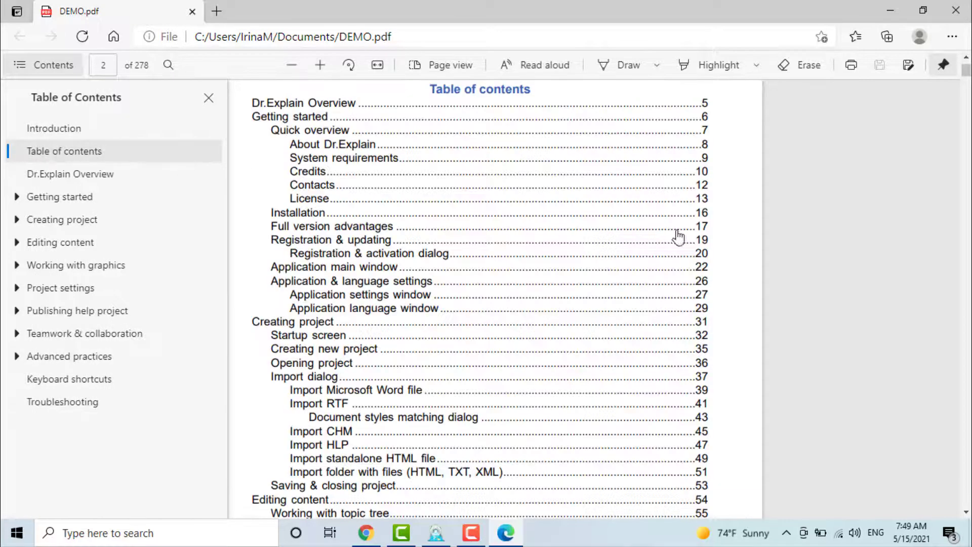
scroll(707, 246, down, 3)
scroll(708, 248, down, 10)
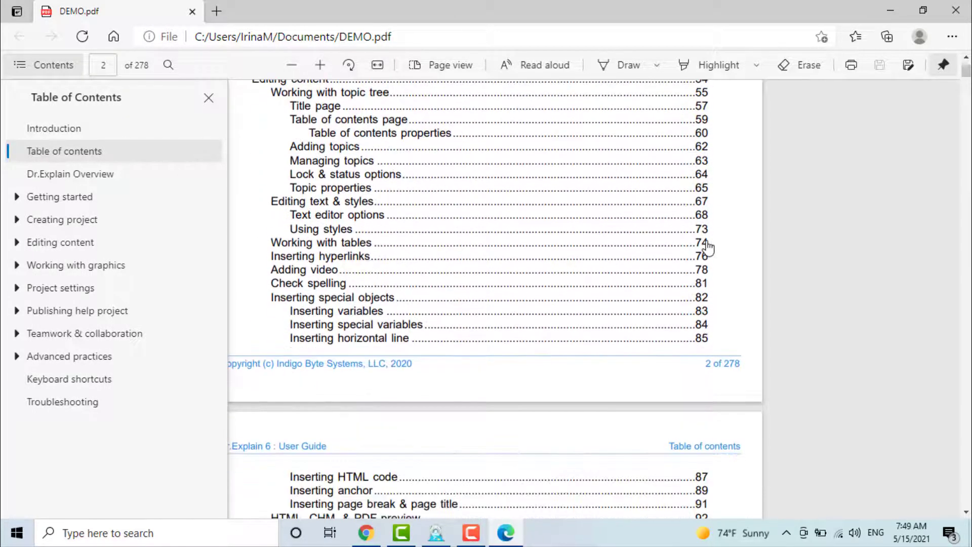
scroll(708, 248, down, 3)
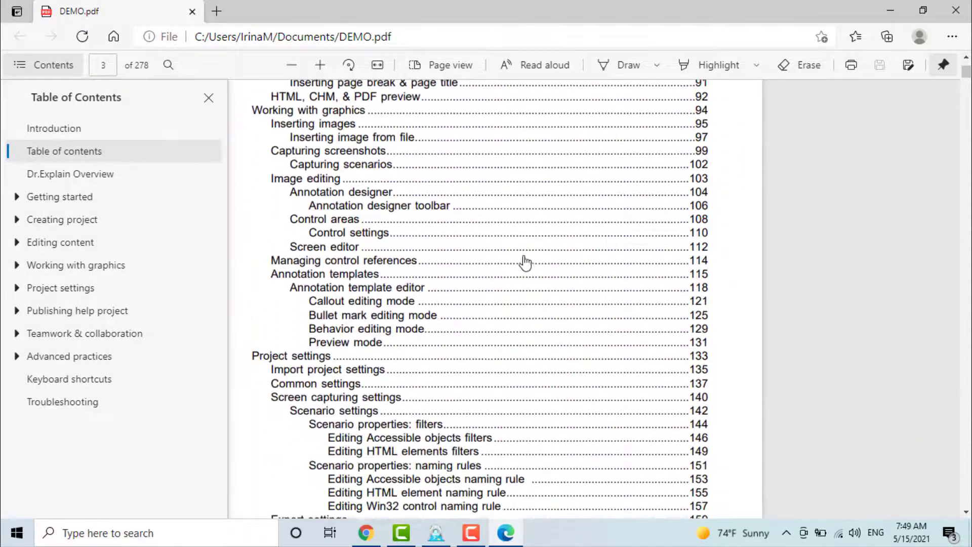
click(361, 278)
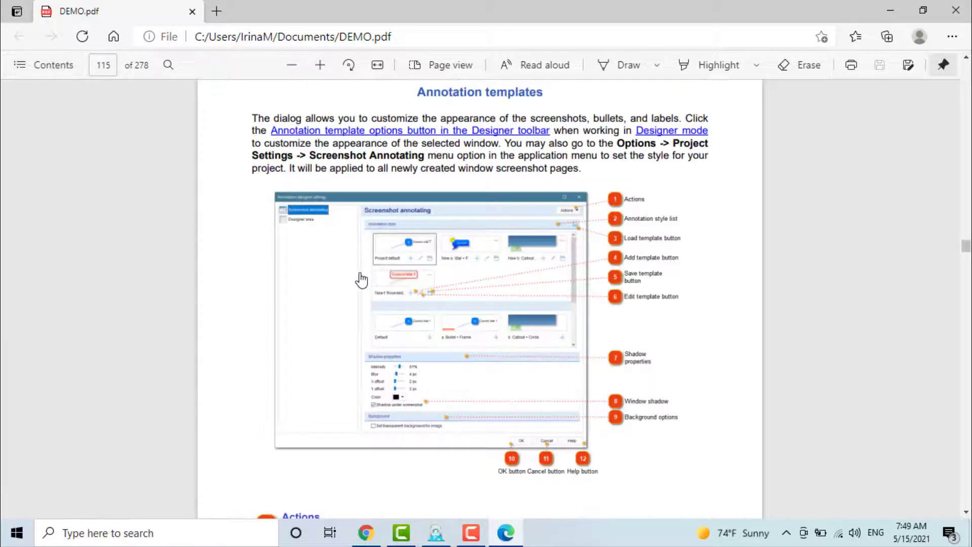
Check the PDF bookmarks by visiting the Project settings, Publishing help project, and Teamwork & collaboration chapters
click(39, 73)
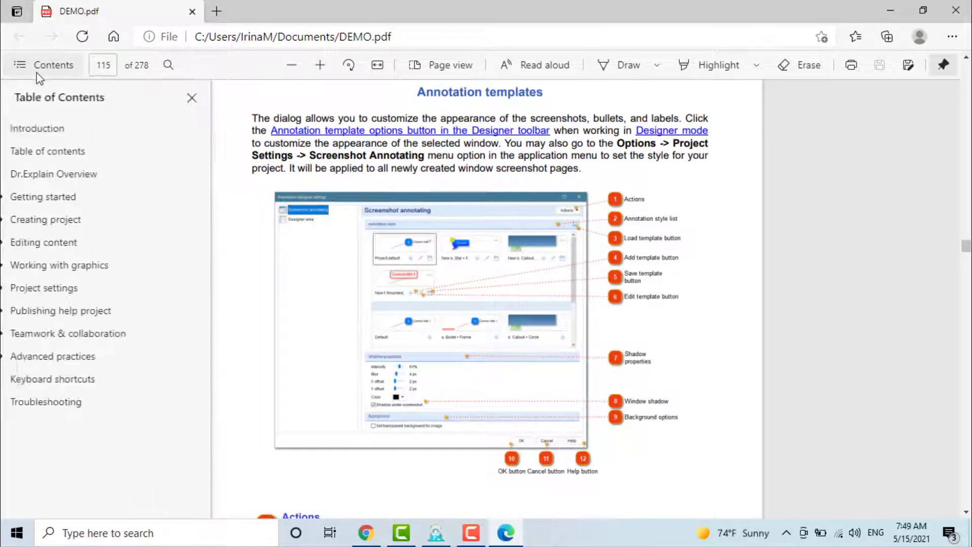
click(71, 293)
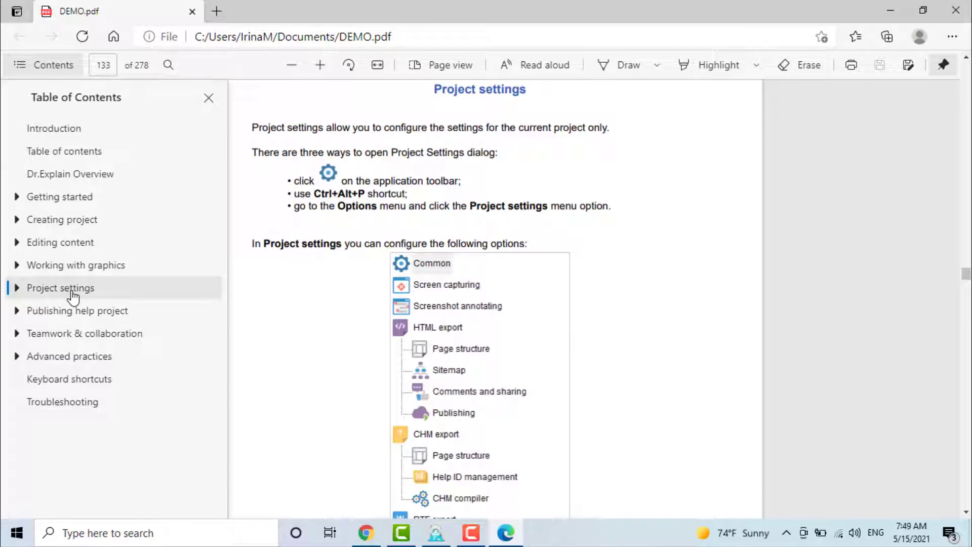
click(71, 314)
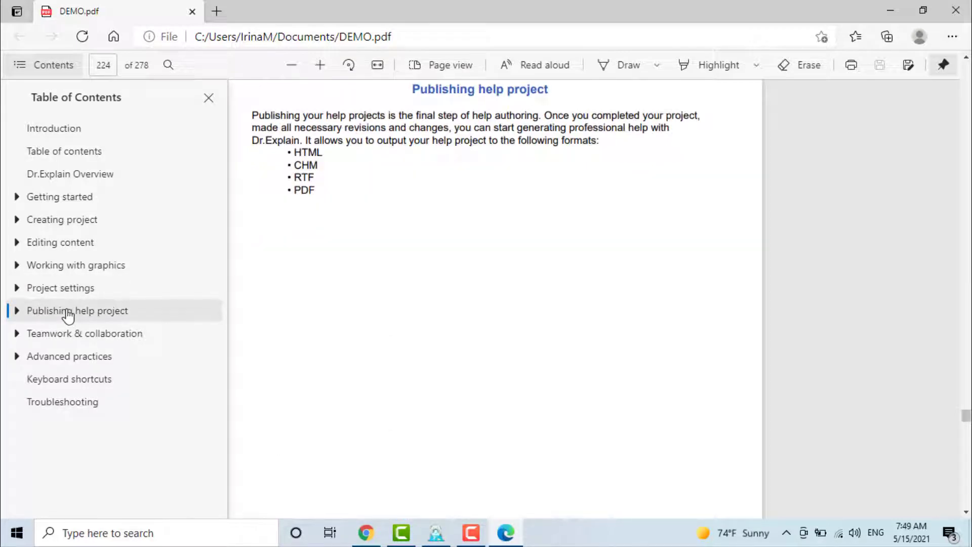
click(70, 333)
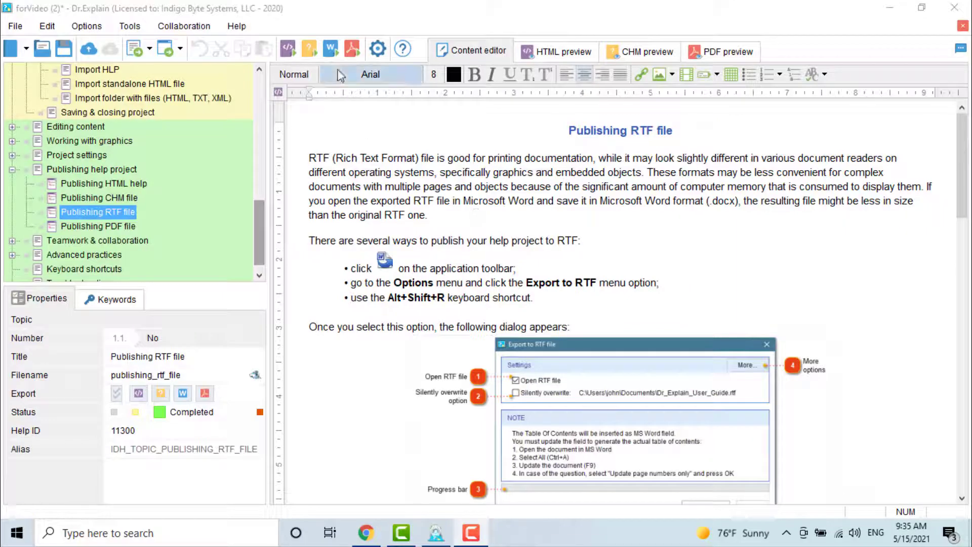
Switch back to Dr.Explain and export the help project to an RTF file named DEMO in the Documents folder
click(330, 49)
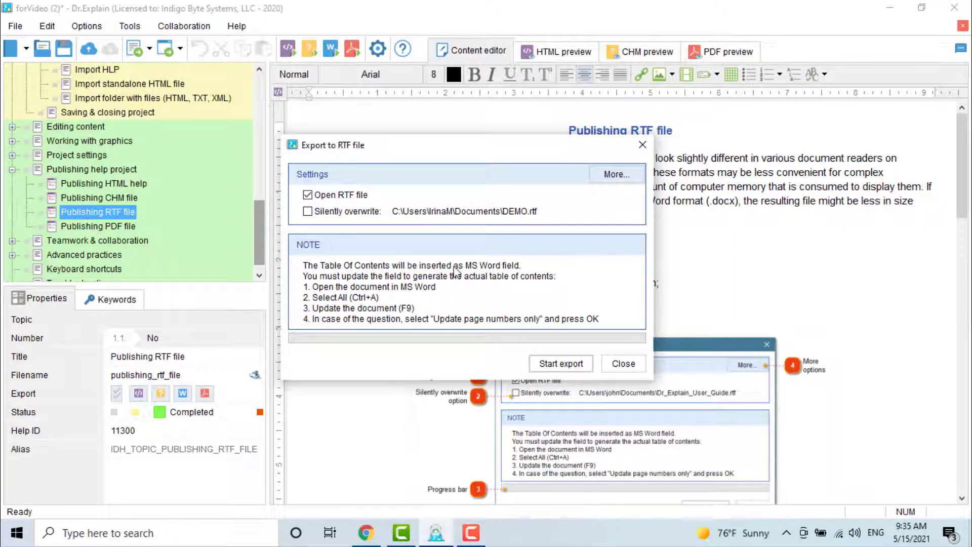
click(557, 364)
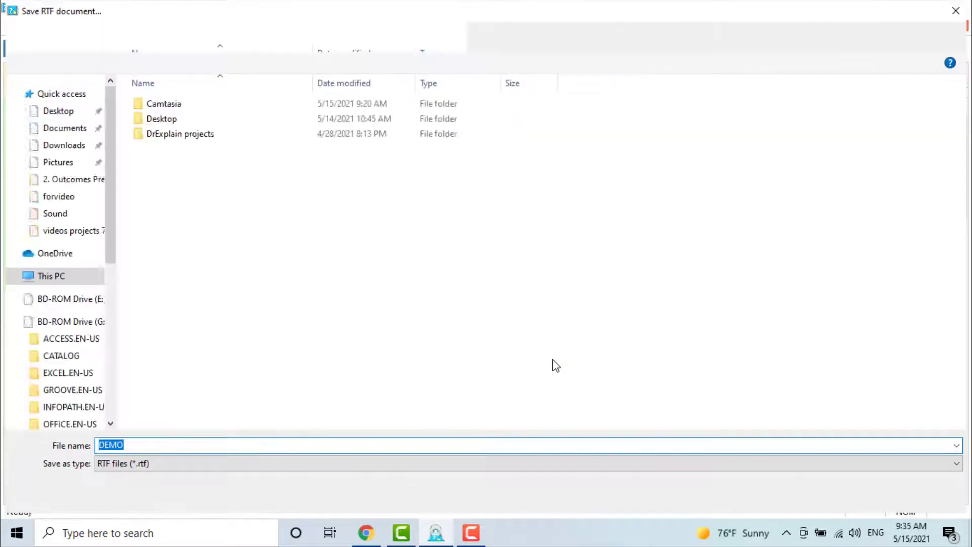
click(834, 495)
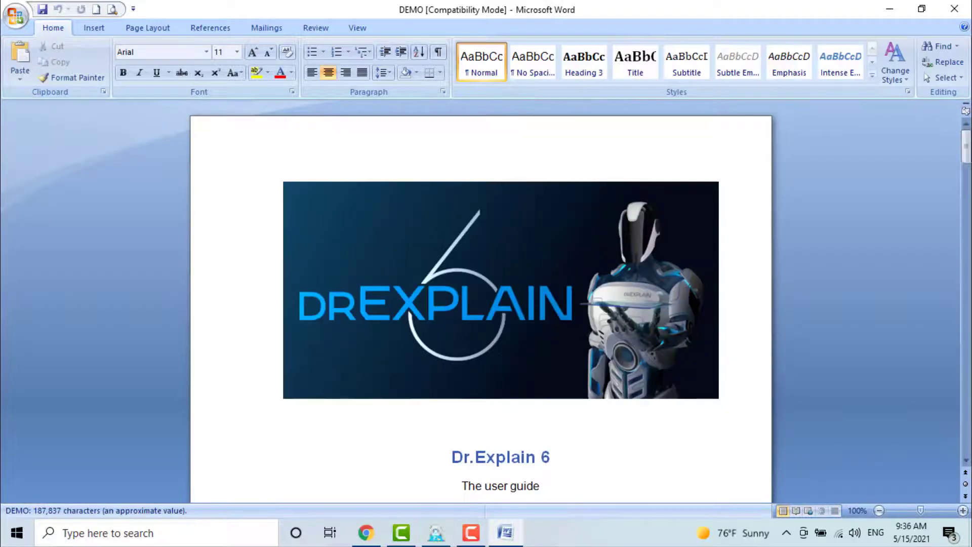
Update only the page numbers in the table of contents of the exported DEMO document in Word and review the entries
scroll(547, 266, down, 8)
scroll(547, 267, down, 20)
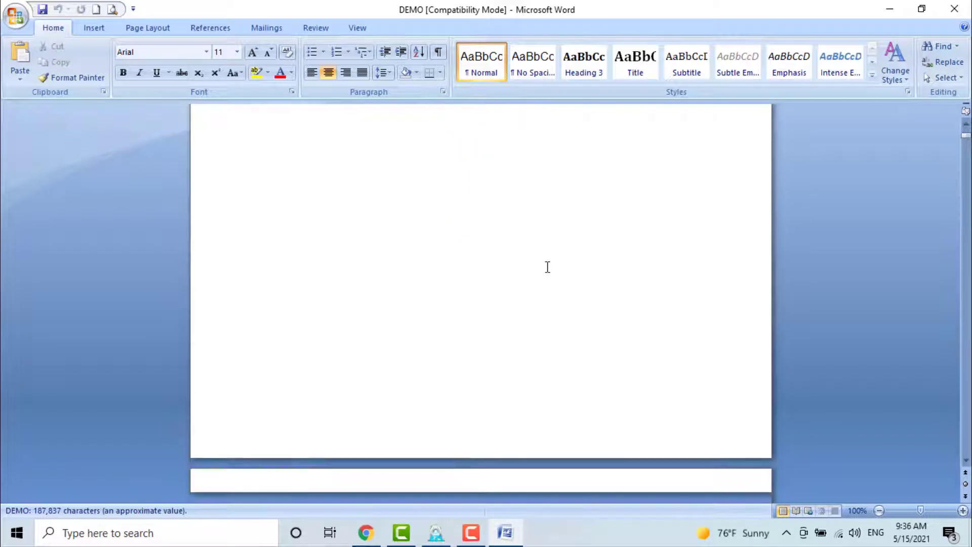
scroll(548, 266, down, 3)
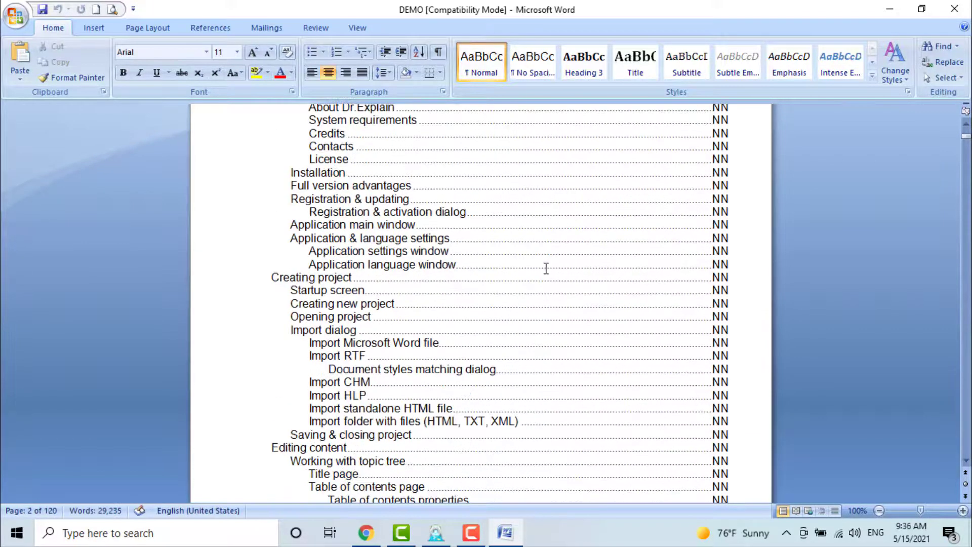
scroll(547, 267, up, 5)
click(721, 204)
right_click(721, 203)
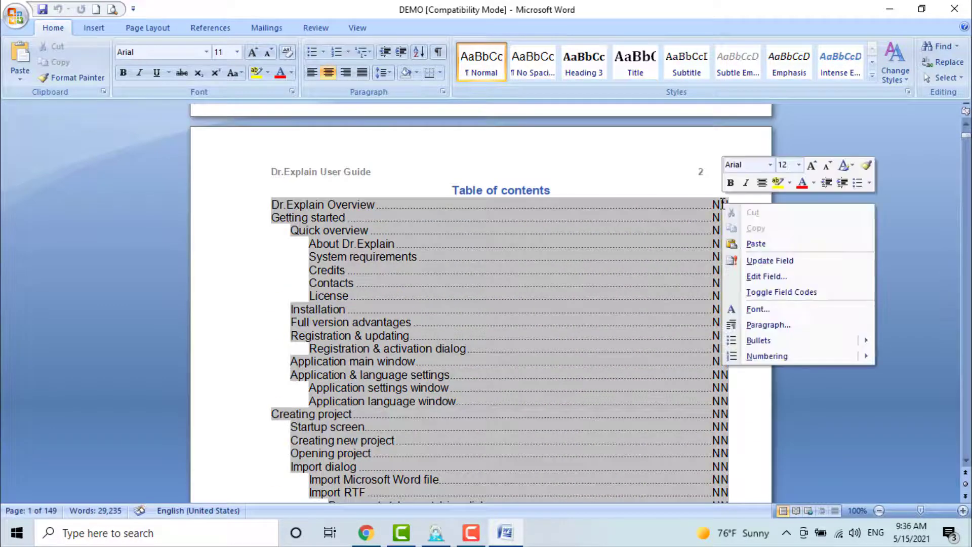
click(767, 261)
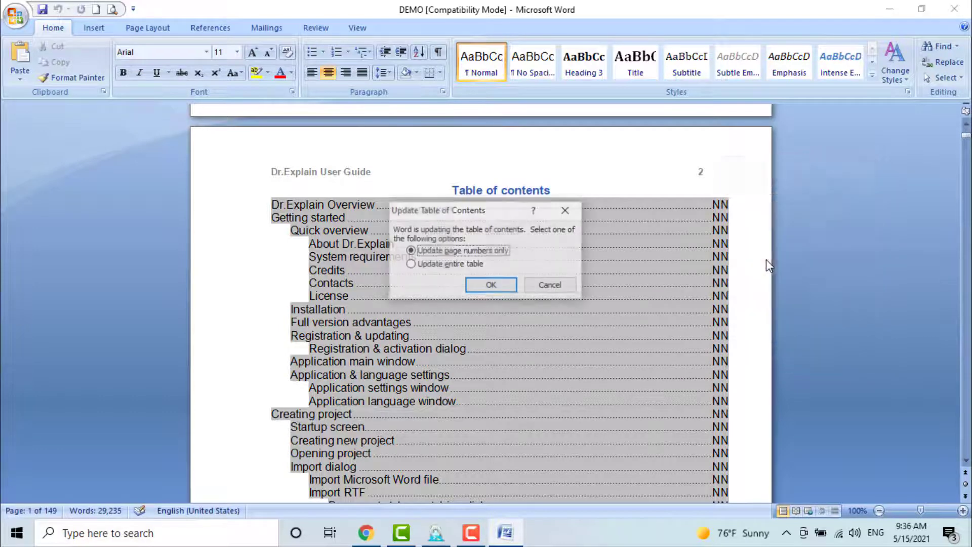
click(491, 285)
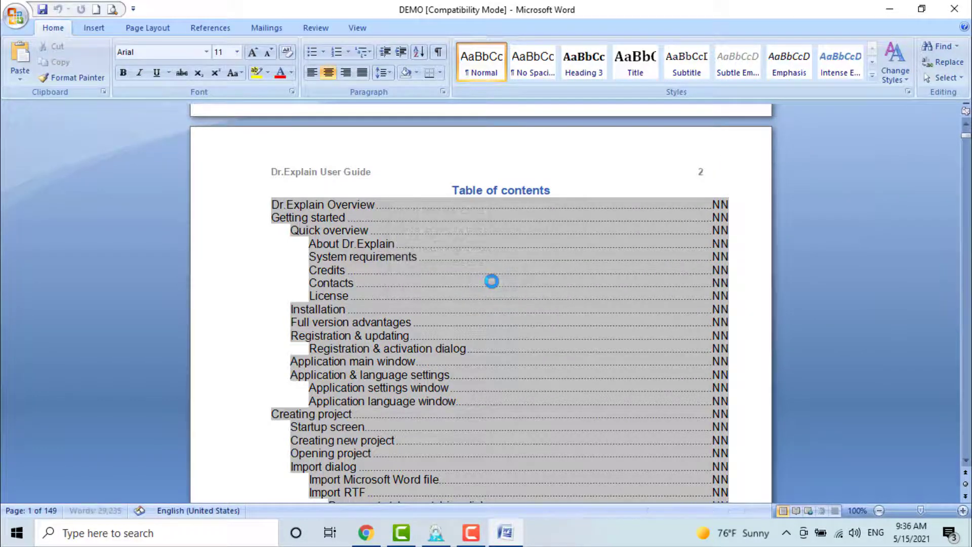
scroll(491, 282, down, 10)
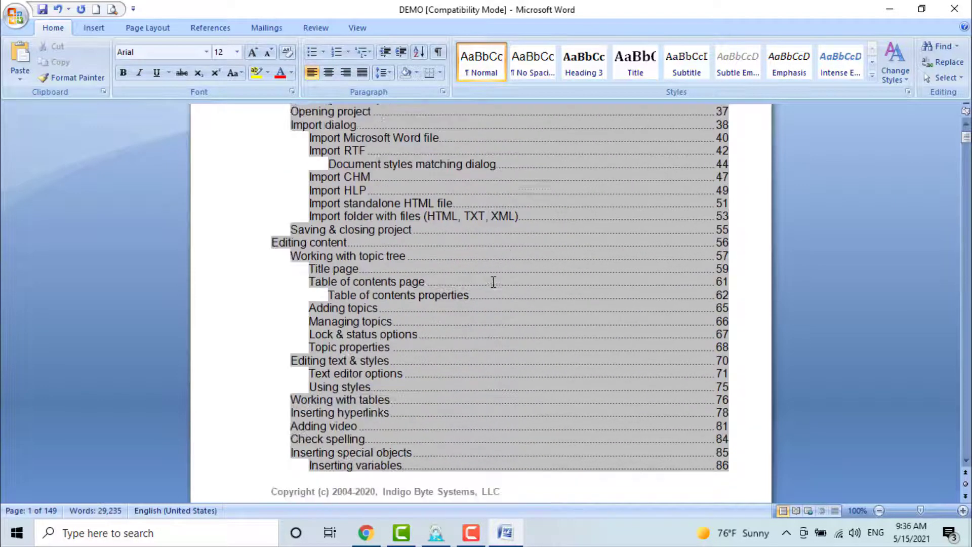
scroll(494, 282, down, 6)
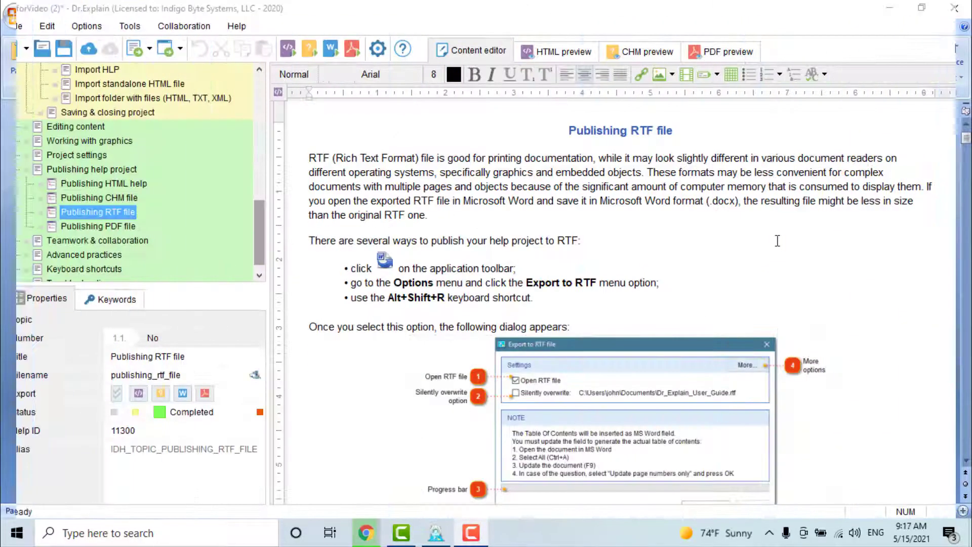
Show the RTF export project settings in Dr.Explain
click(378, 51)
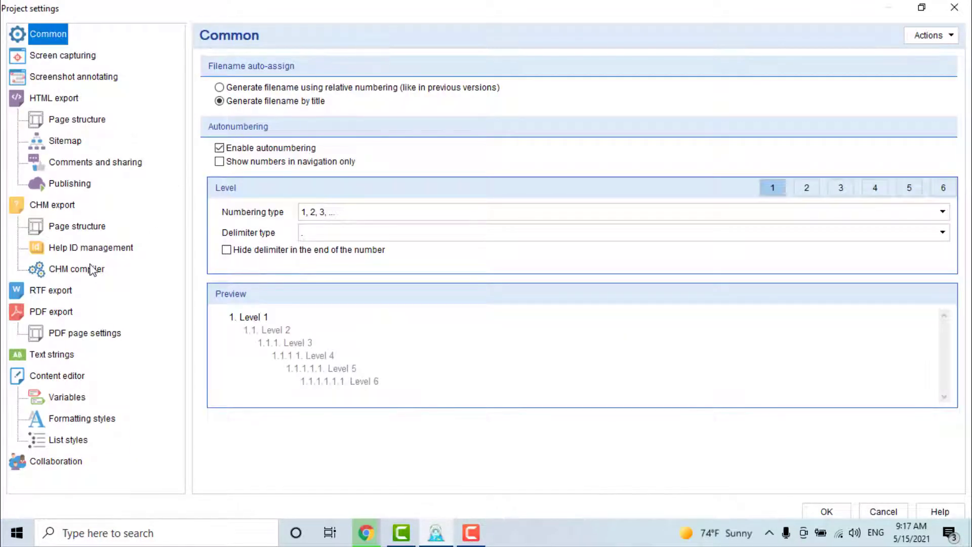
click(56, 295)
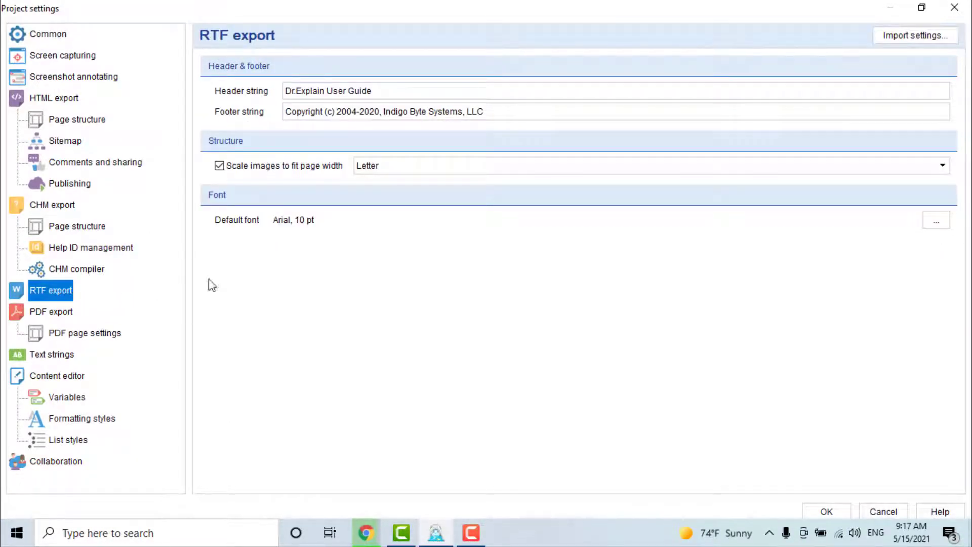